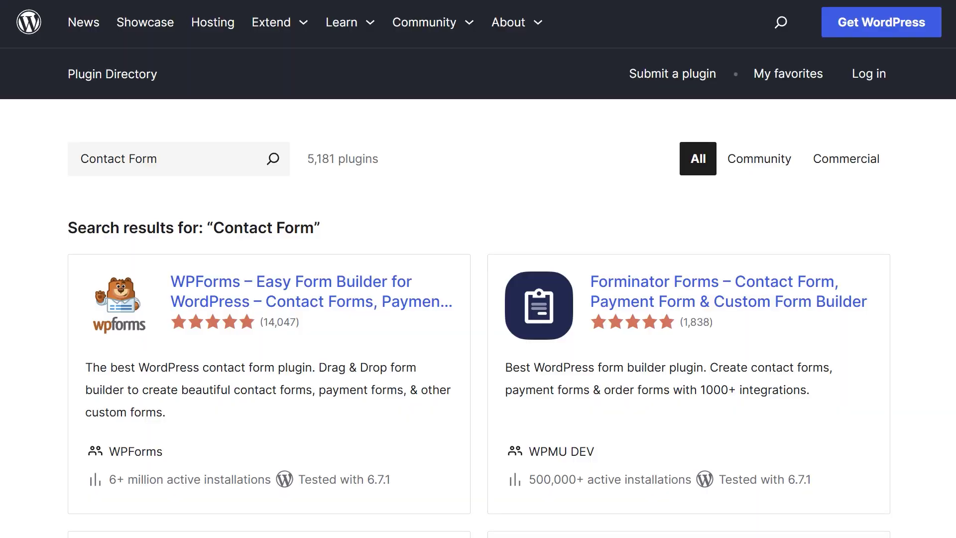
Scroll through the 5,181 plugins found for 'Contact Form'
{"action": "scroll", "coordinate": [477, 269], "scroll_direction": "down", "scroll_amount": 12}
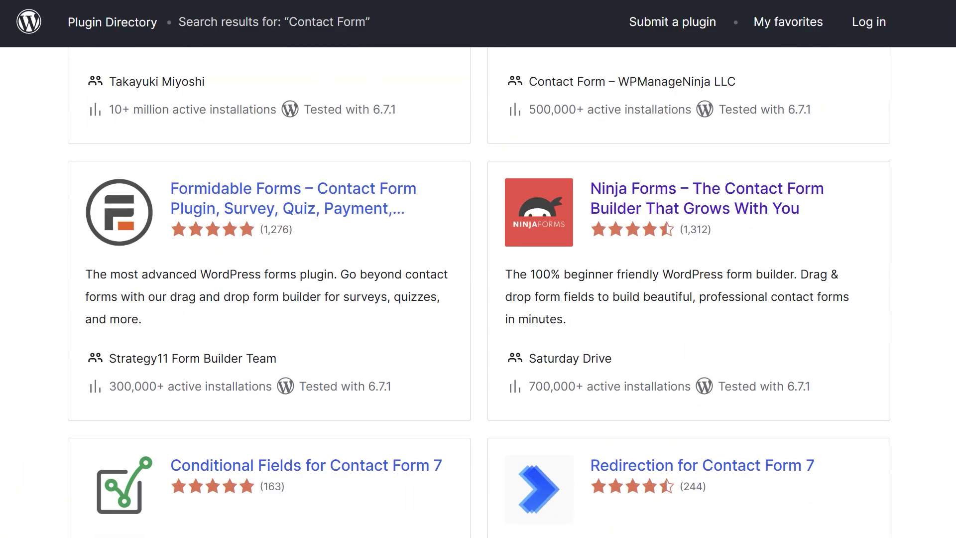
{"action": "scroll", "coordinate": [478, 269], "scroll_direction": "down", "scroll_amount": 20}
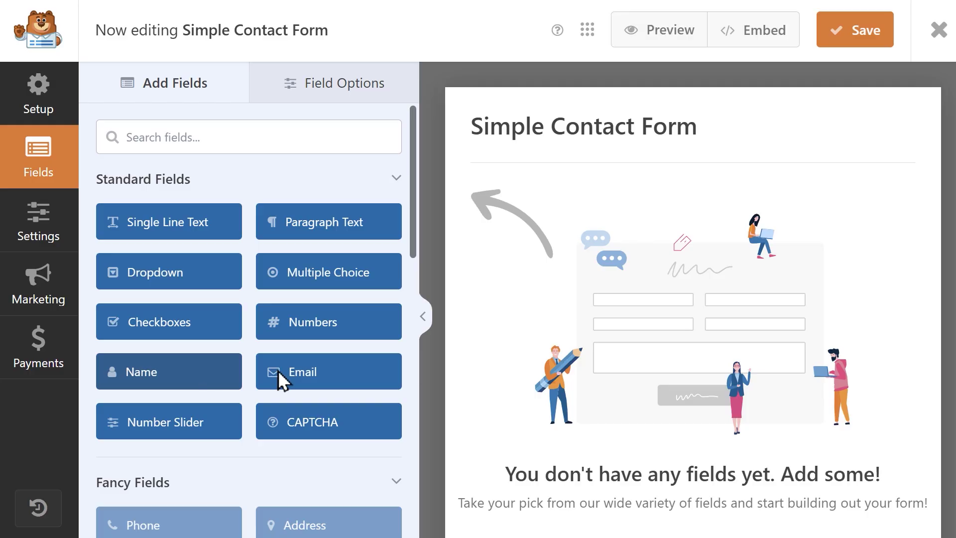
Add Name, Email and Stripe Credit Card fields to the WPForms contact form
{"action": "left_click_drag", "start_coordinate": [281, 381], "coordinate": [667, 222]}
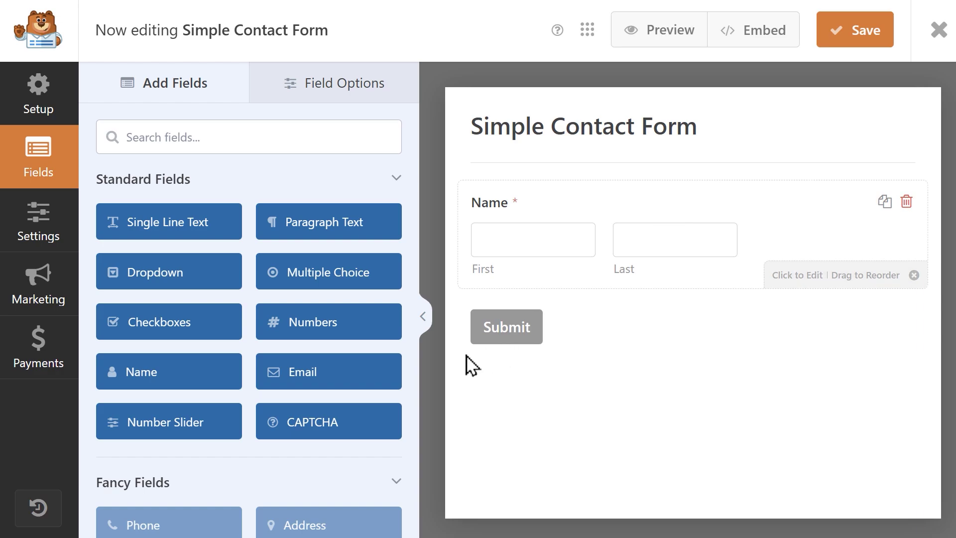
{"action": "left_click_drag", "start_coordinate": [378, 384], "coordinate": [653, 302]}
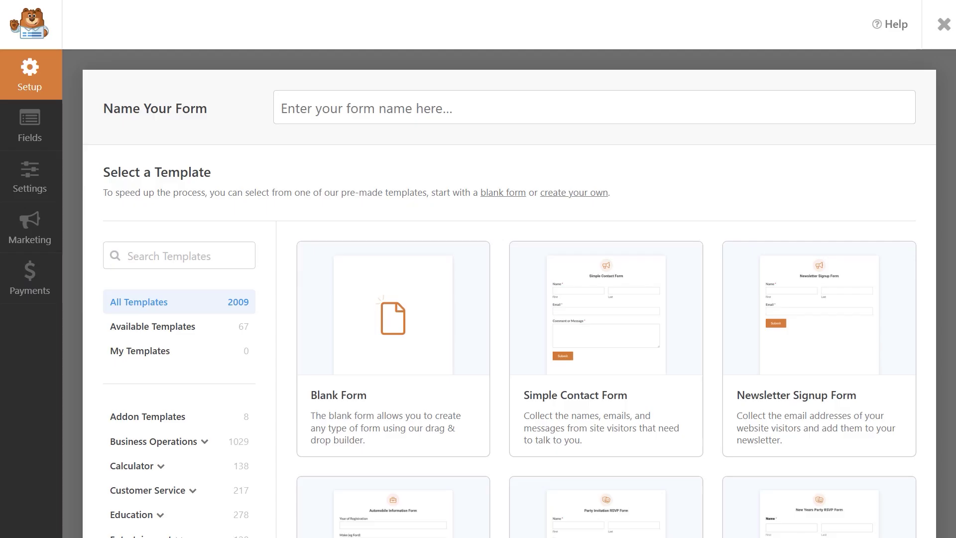
{"action": "scroll", "coordinate": [508, 293], "scroll_direction": "down", "scroll_amount": 10}
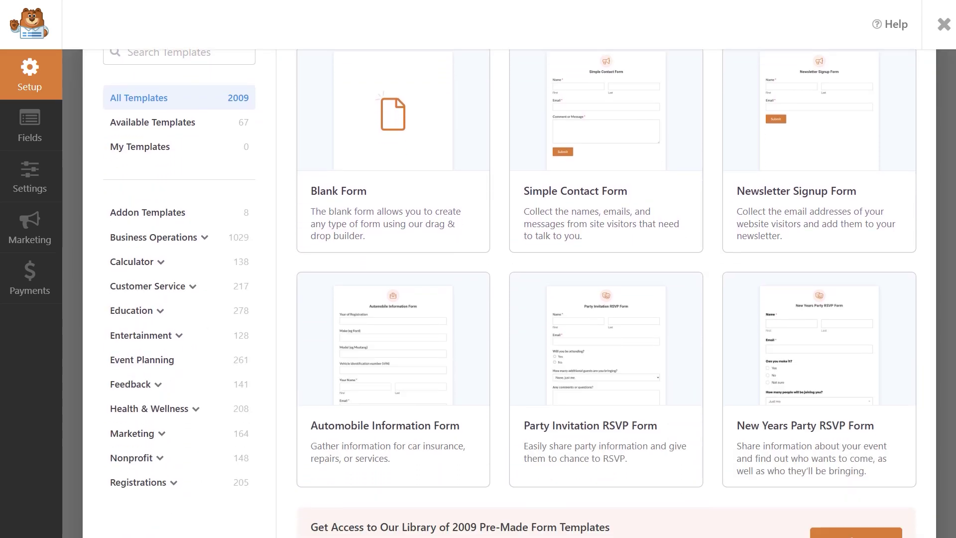
{"action": "scroll", "coordinate": [508, 293], "scroll_direction": "down", "scroll_amount": 12}
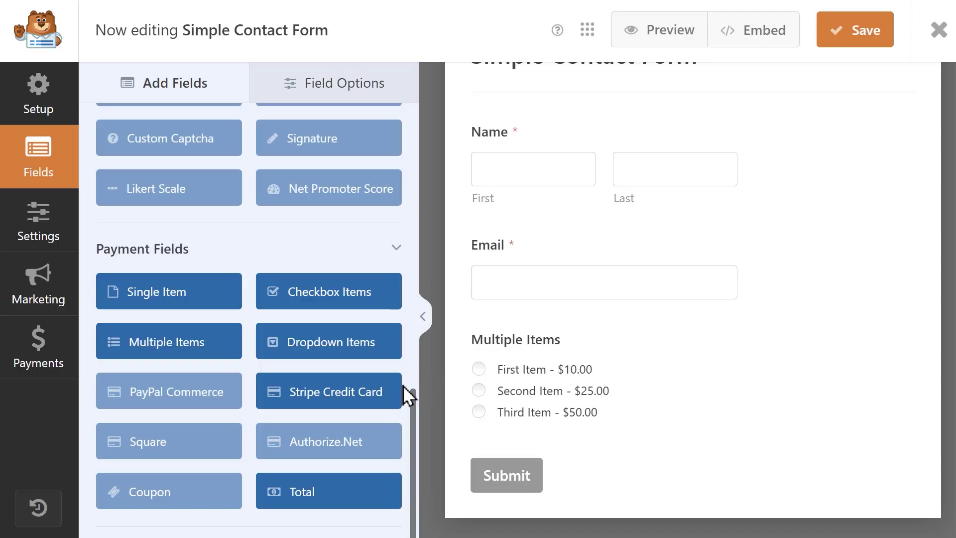
{"action": "left_click_drag", "start_coordinate": [391, 399], "coordinate": [527, 447]}
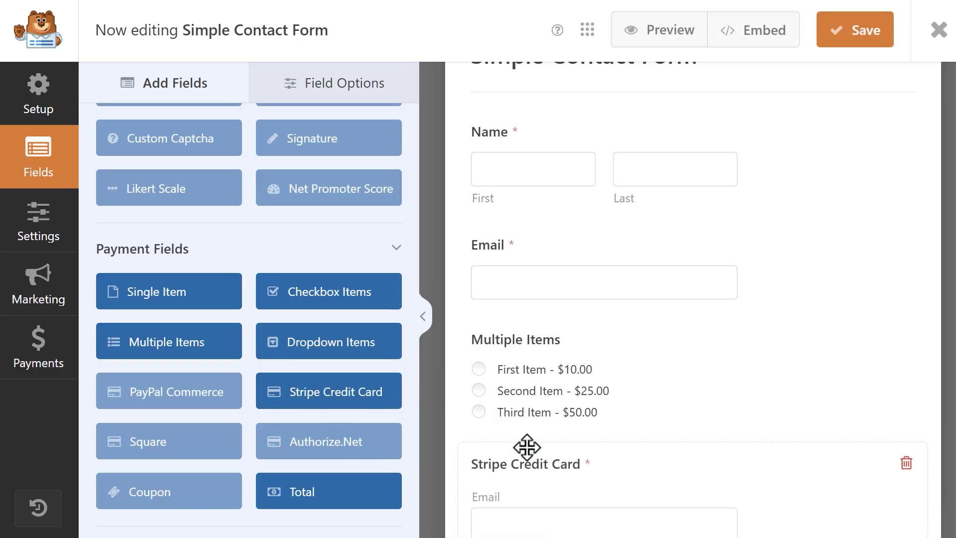
{"action": "scroll", "coordinate": [528, 450], "scroll_direction": "down", "scroll_amount": 5}
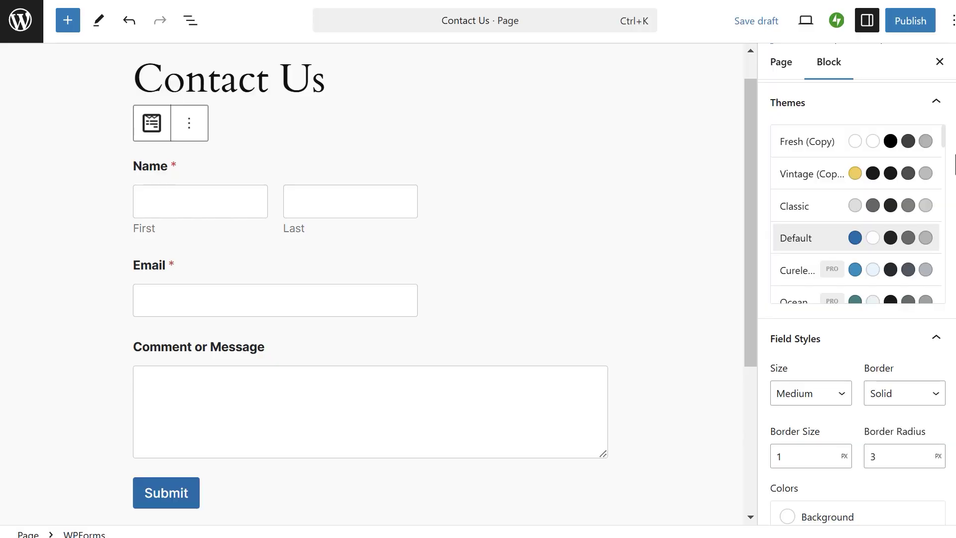
Switch the embedded form to the Classic theme and add a GDPR Agreement field
{"action": "left_click", "coordinate": [931, 209]}
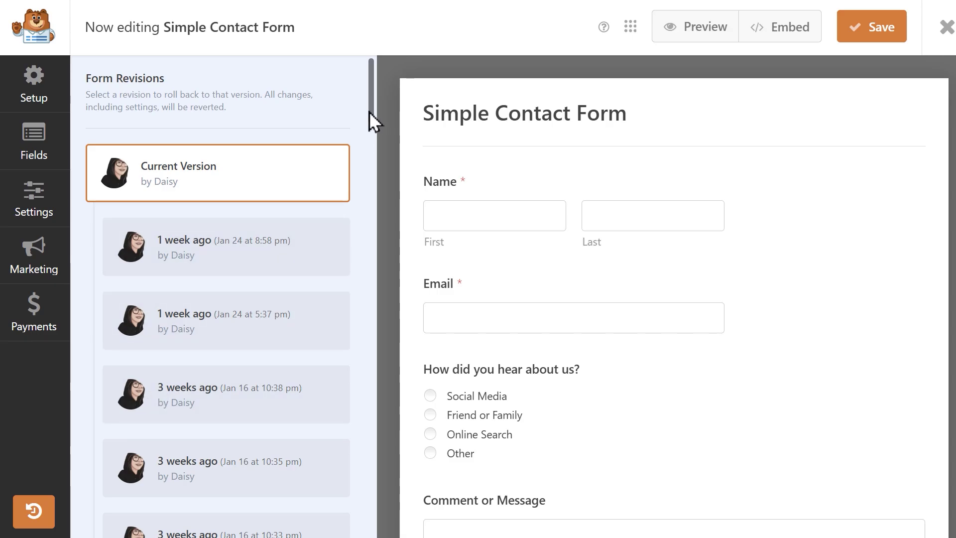
{"action": "scroll", "coordinate": [372, 113], "scroll_direction": "down", "scroll_amount": 1}
{"action": "left_click_drag", "start_coordinate": [371, 112], "coordinate": [370, 176]}
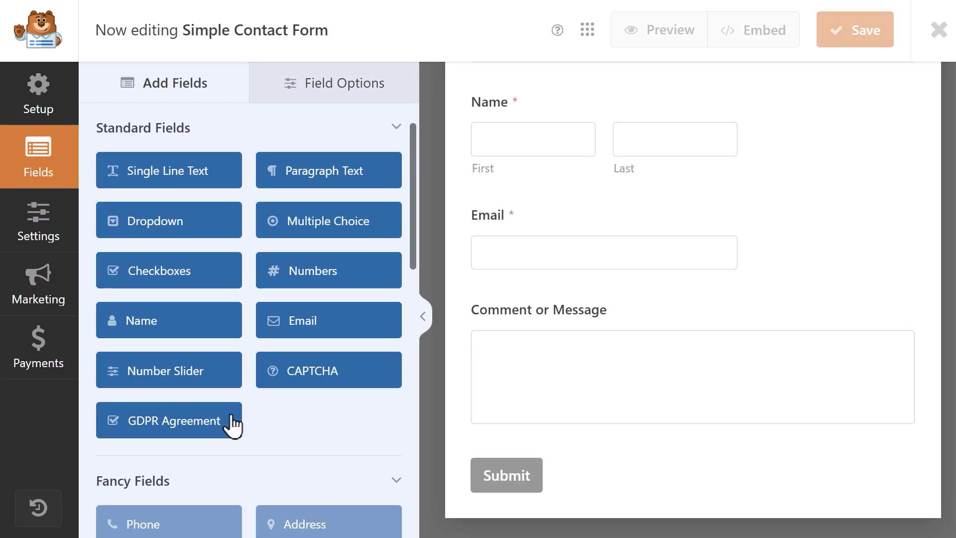
{"action": "left_click", "coordinate": [232, 425]}
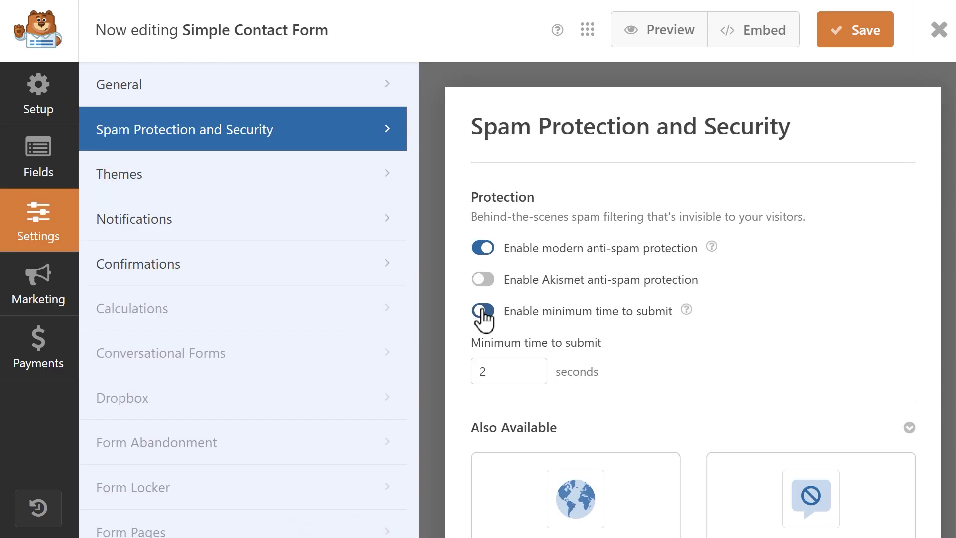
{"action": "scroll", "coordinate": [595, 298], "scroll_direction": "down", "scroll_amount": 10}
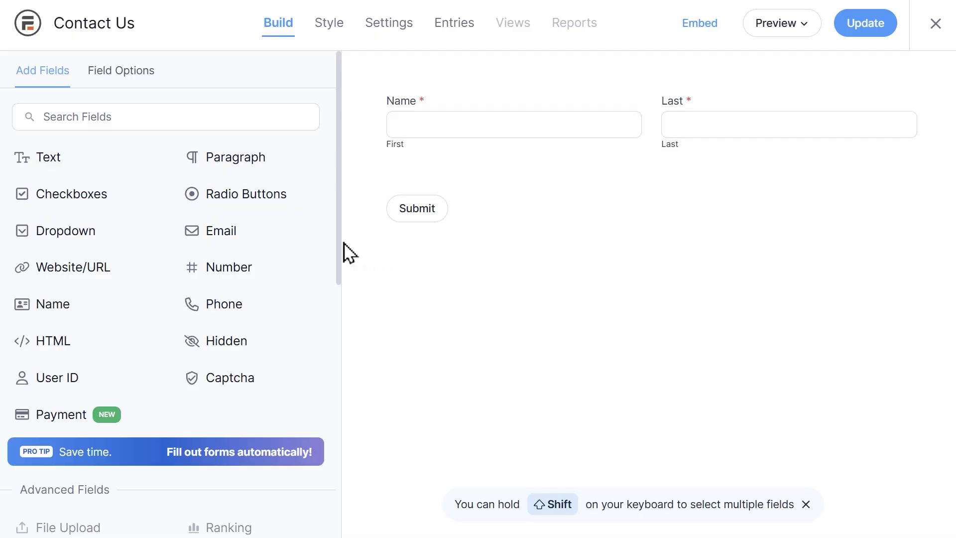
Add an Email field and a Paragraph field above it to the Contact Us form
{"action": "left_click_drag", "start_coordinate": [266, 243], "coordinate": [464, 174]}
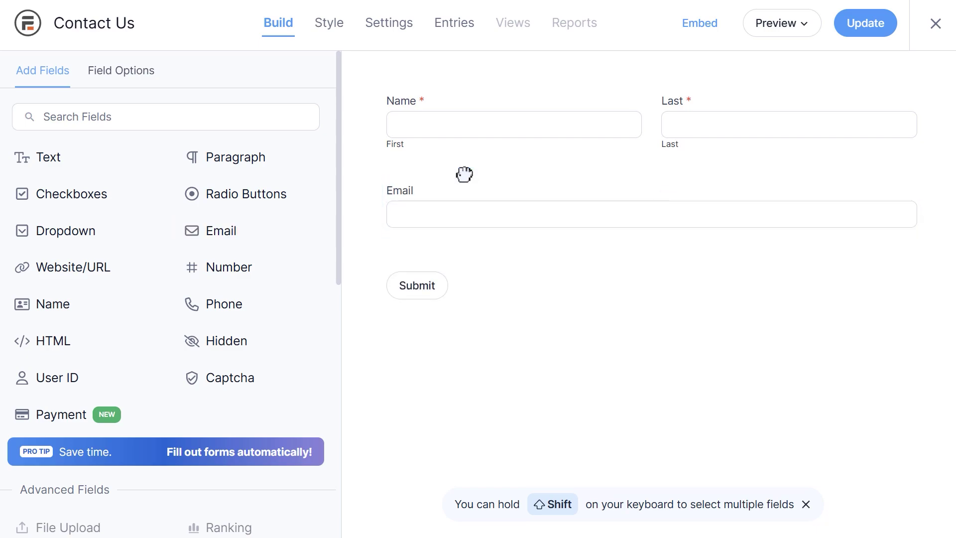
{"action": "left_click_drag", "start_coordinate": [229, 162], "coordinate": [245, 175]}
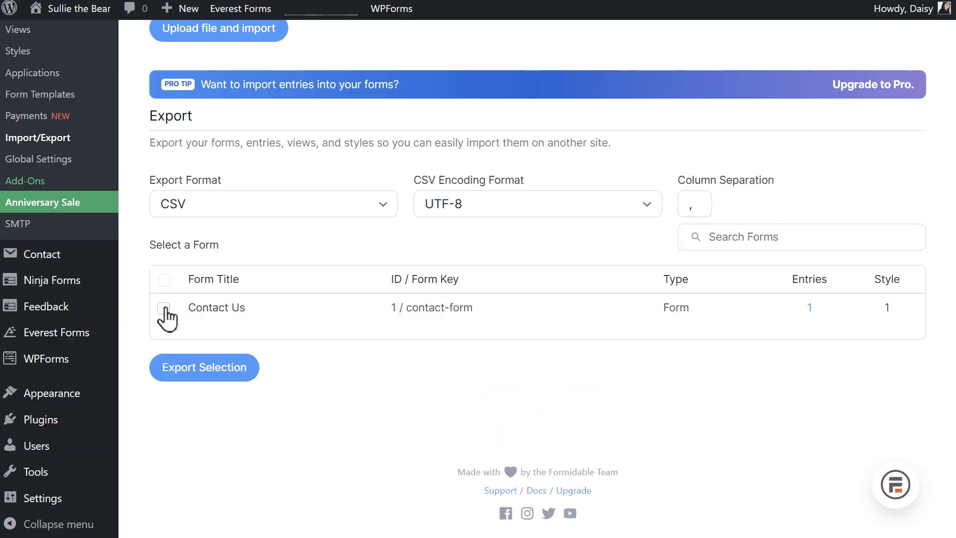
{"action": "left_click", "coordinate": [163, 308]}
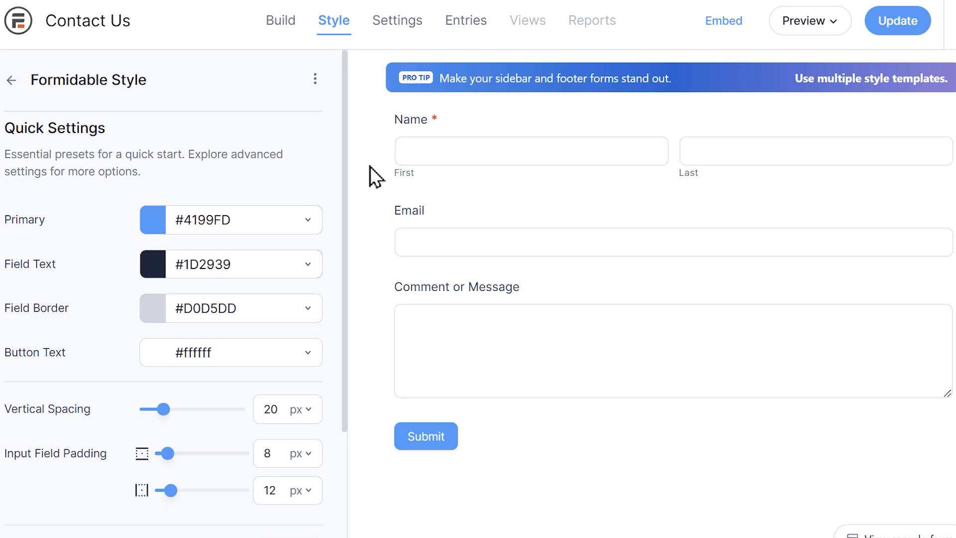
Set the form style's primary colour to purple #4508c9 and vertical spacing to 41 px
{"action": "left_click", "coordinate": [156, 222]}
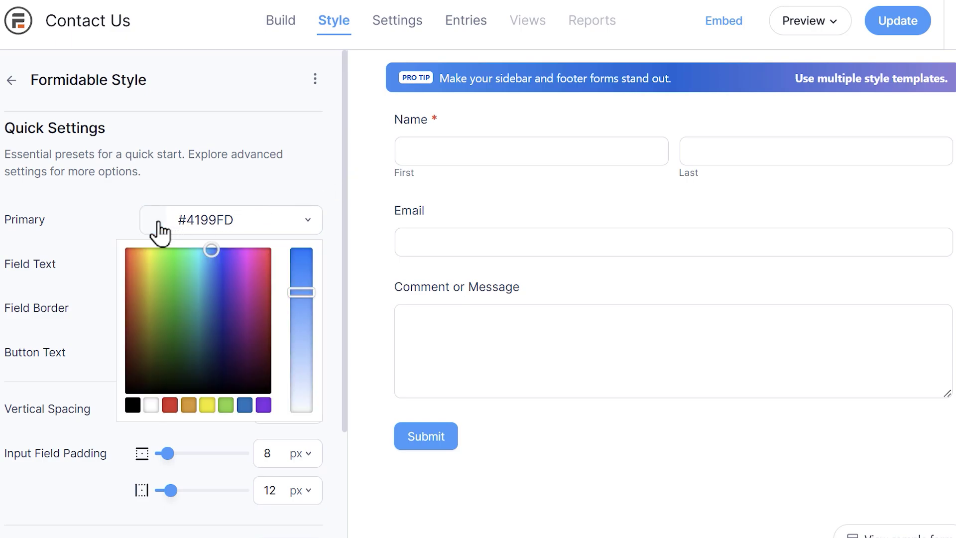
{"action": "left_click_drag", "start_coordinate": [162, 258], "coordinate": [231, 279]}
{"action": "left_click_drag", "start_coordinate": [162, 399], "coordinate": [179, 398]}
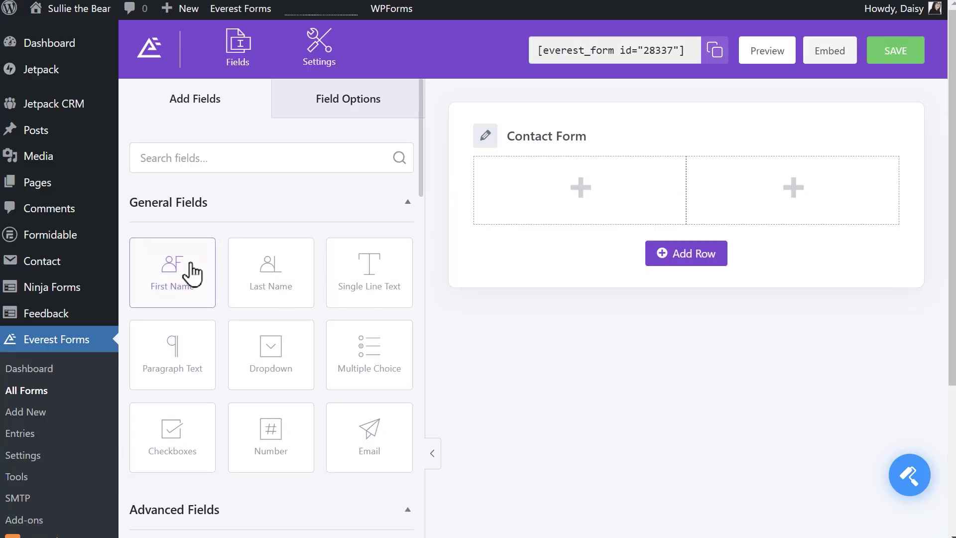
Add a First Name field to the left column, then review the Admin Notification email settings
{"action": "left_click_drag", "start_coordinate": [191, 273], "coordinate": [516, 183]}
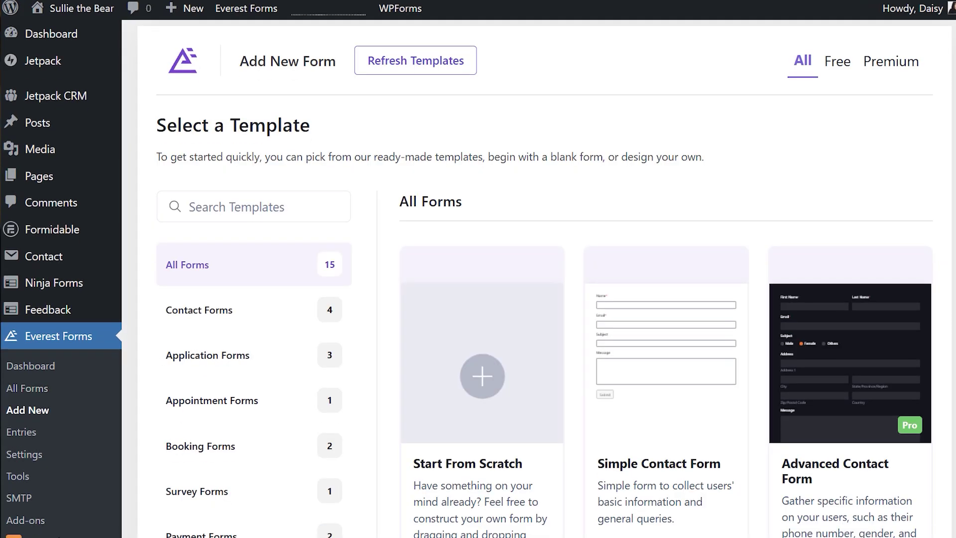
{"action": "scroll", "coordinate": [478, 279], "scroll_direction": "down", "scroll_amount": 8}
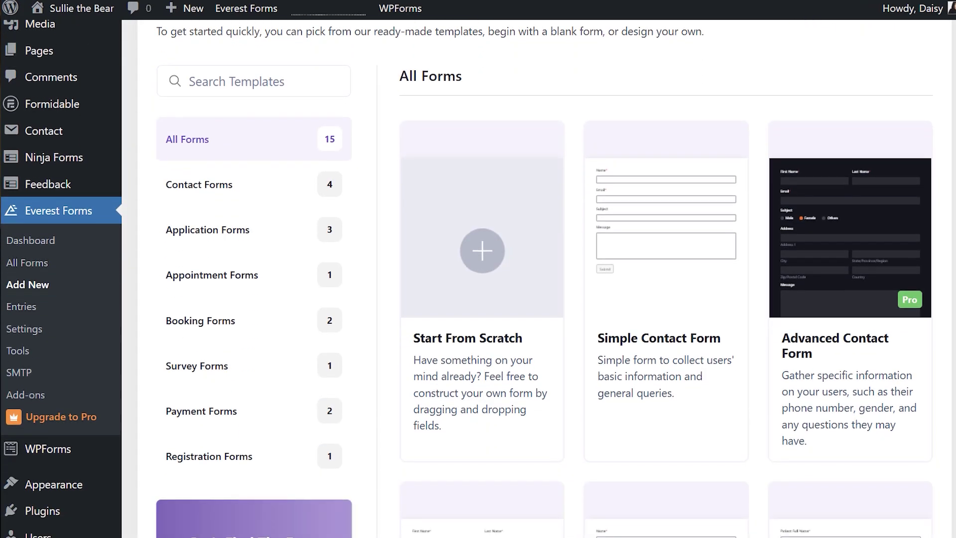
{"action": "scroll", "coordinate": [667, 279], "scroll_direction": "down", "scroll_amount": 10}
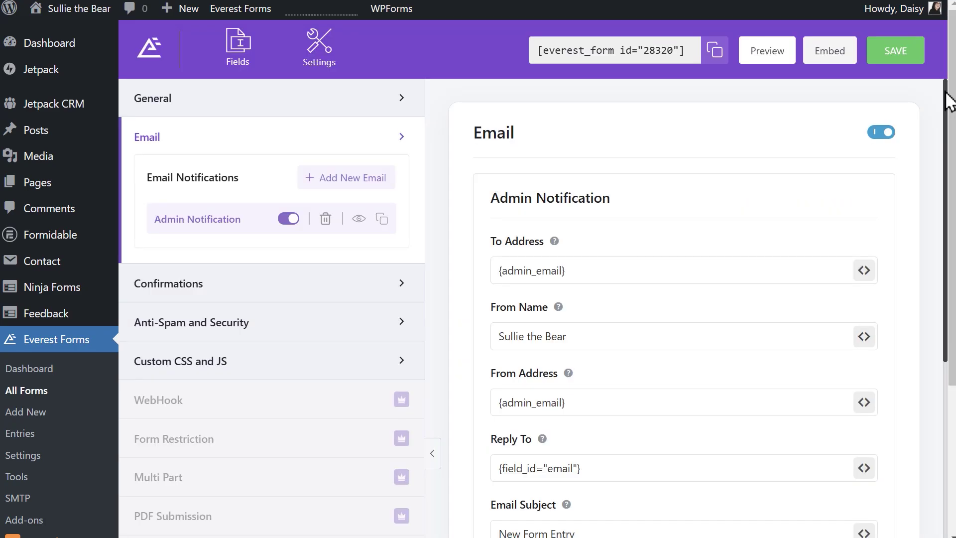
{"action": "scroll", "coordinate": [948, 100], "scroll_direction": "down", "scroll_amount": 4}
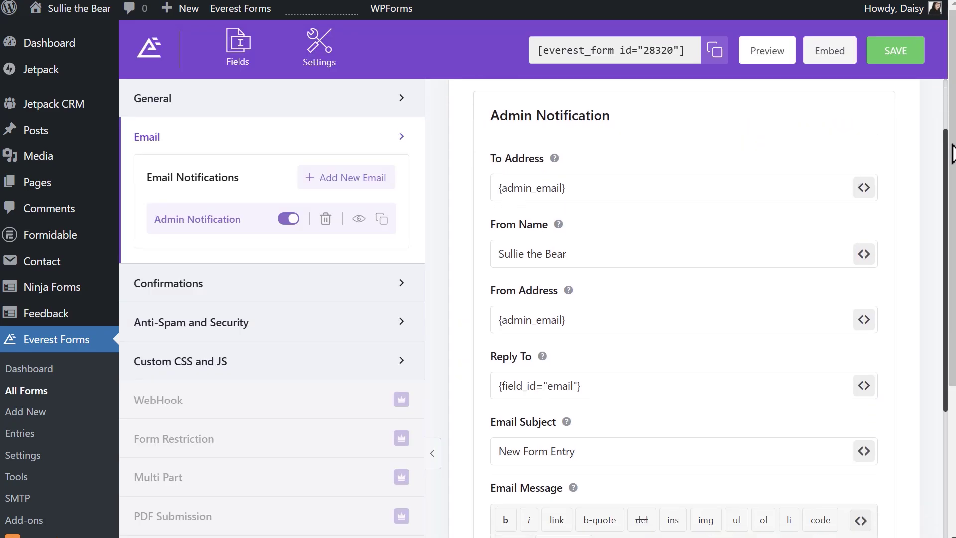
{"action": "scroll", "coordinate": [696, 299], "scroll_direction": "down", "scroll_amount": 2}
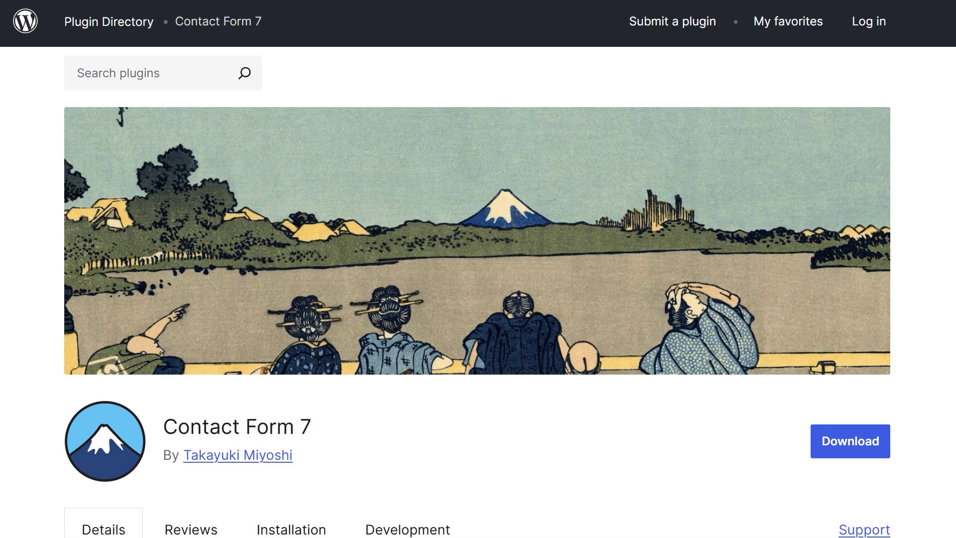
On the sample form, choose Option 1 in the dropdown and tick the Option 1 checkbox
{"action": "scroll", "coordinate": [478, 293], "scroll_direction": "down", "scroll_amount": 5}
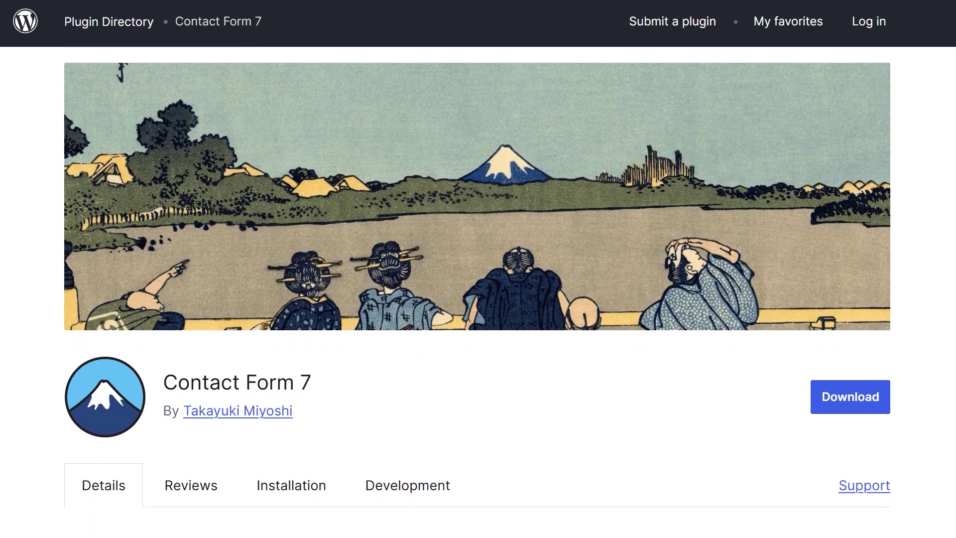
{"action": "scroll", "coordinate": [477, 293], "scroll_direction": "down", "scroll_amount": 6}
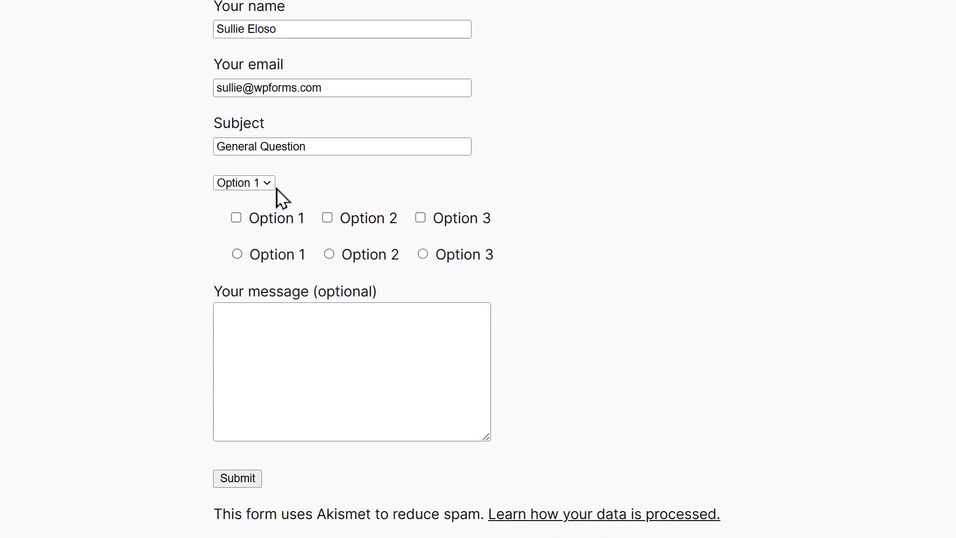
{"action": "left_click", "coordinate": [268, 185]}
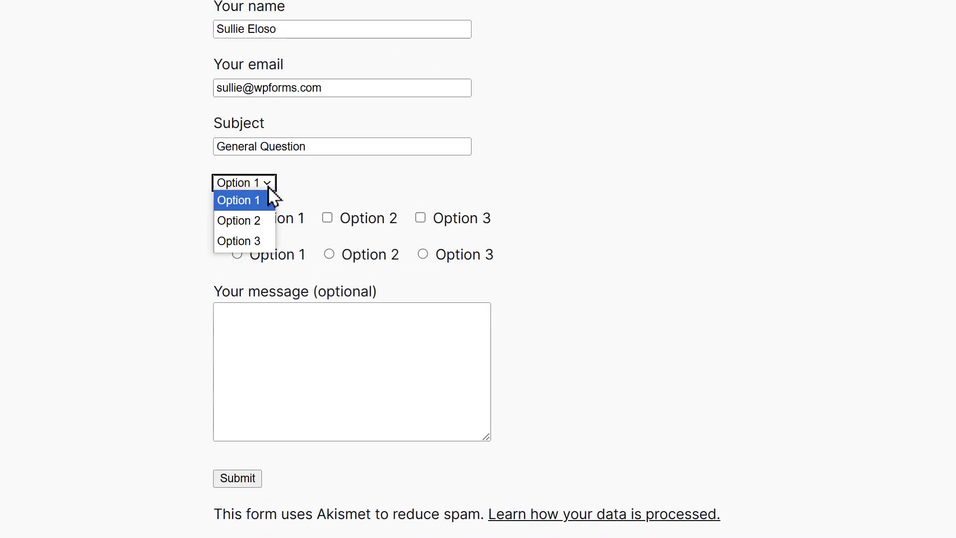
{"action": "left_click", "coordinate": [311, 183]}
{"action": "left_click", "coordinate": [236, 218]}
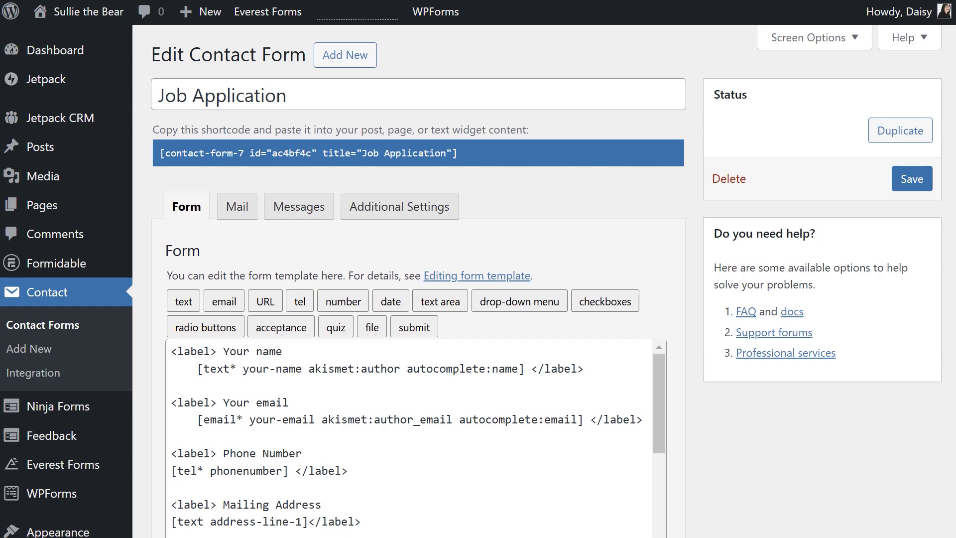
Scroll through the Job Application form's template code on the Form tab
{"action": "scroll", "coordinate": [478, 299], "scroll_direction": "down", "scroll_amount": 5}
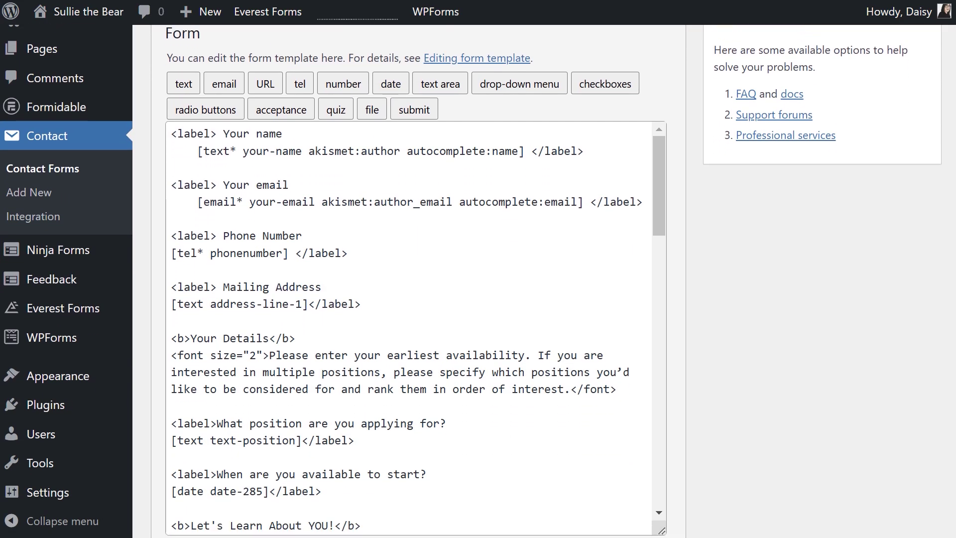
{"action": "scroll", "coordinate": [901, 194], "scroll_direction": "down", "scroll_amount": 1}
{"action": "left_click_drag", "start_coordinate": [662, 118], "coordinate": [654, 187]}
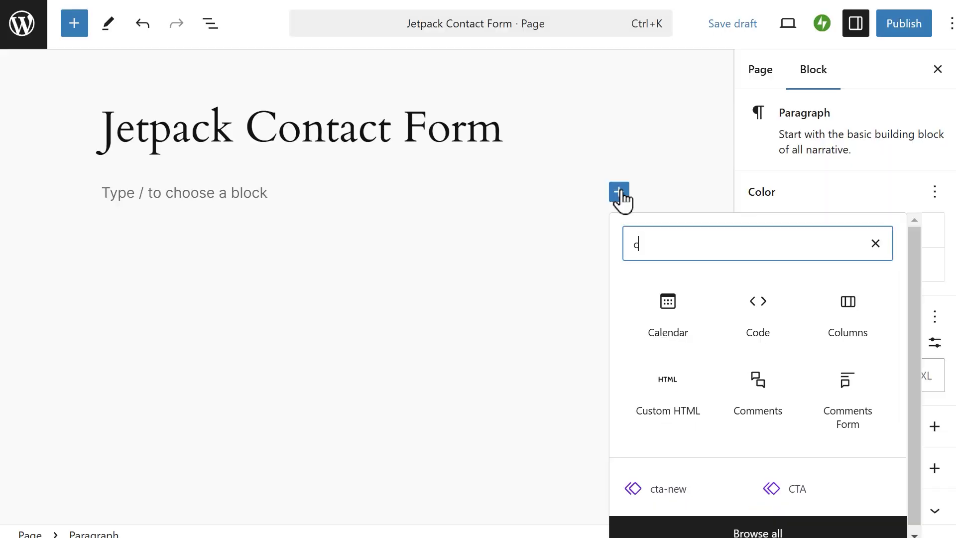
Search the inserter for 'contact form' and insert the Jetpack Contact Form block
{"action": "type", "text": "ontact form"}
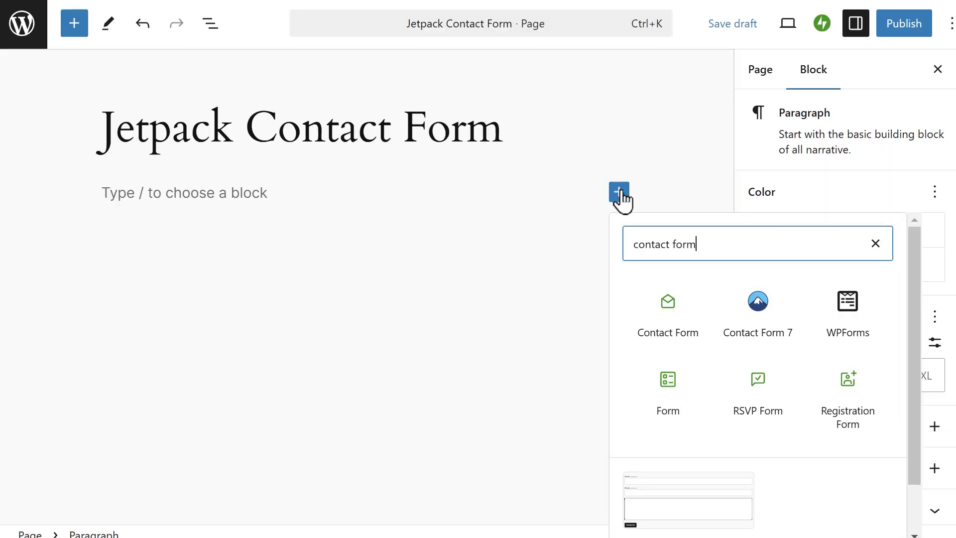
{"action": "left_click", "coordinate": [679, 313]}
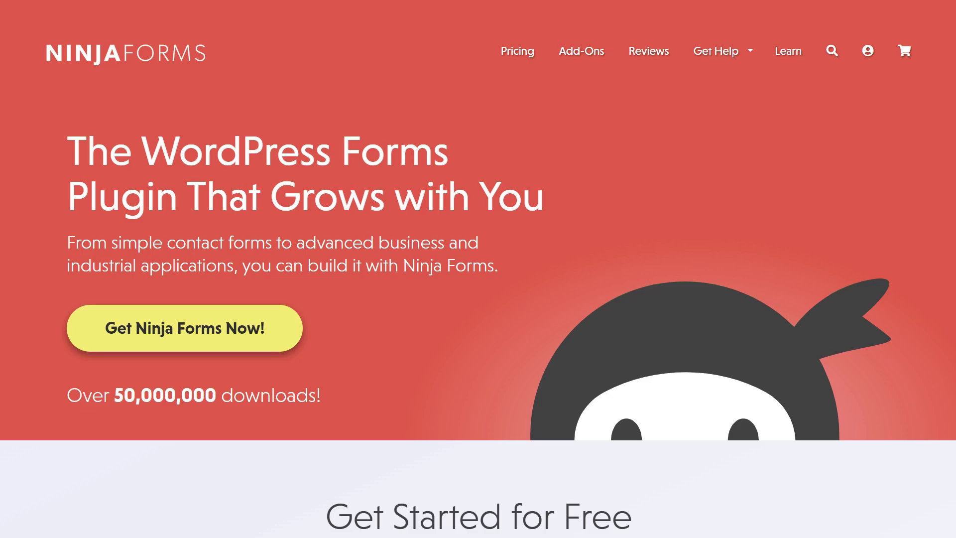
Add a Redirect action to the Contact Me form's Emails & Actions list
{"action": "scroll", "coordinate": [477, 299], "scroll_direction": "down", "scroll_amount": 5}
{"action": "scroll", "coordinate": [478, 298], "scroll_direction": "down", "scroll_amount": 2}
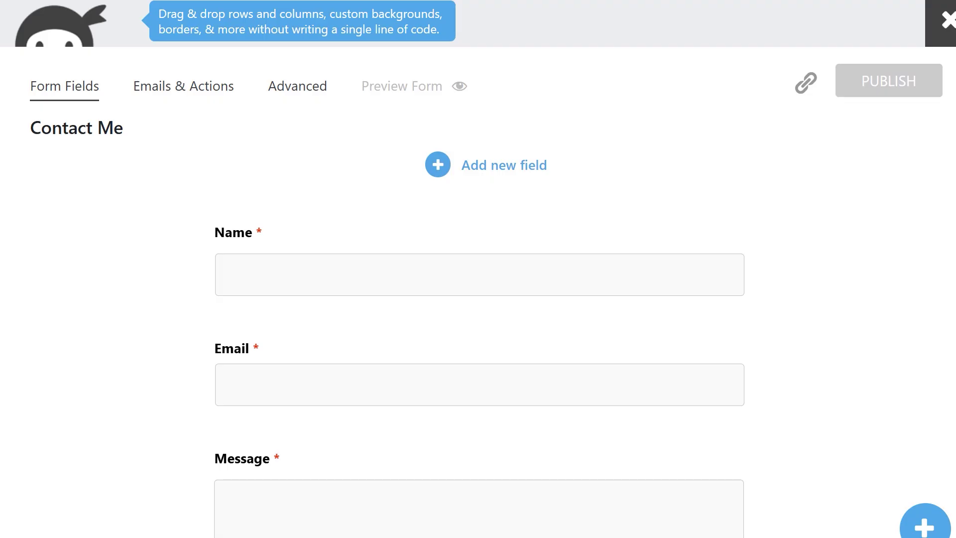
{"action": "scroll", "coordinate": [479, 348], "scroll_direction": "down", "scroll_amount": 5}
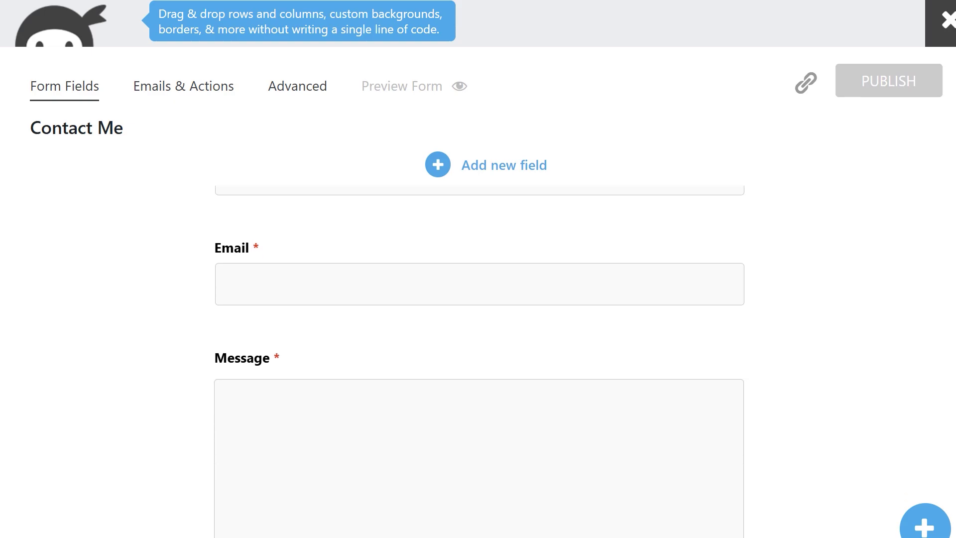
{"action": "scroll", "coordinate": [478, 348], "scroll_direction": "up", "scroll_amount": 4}
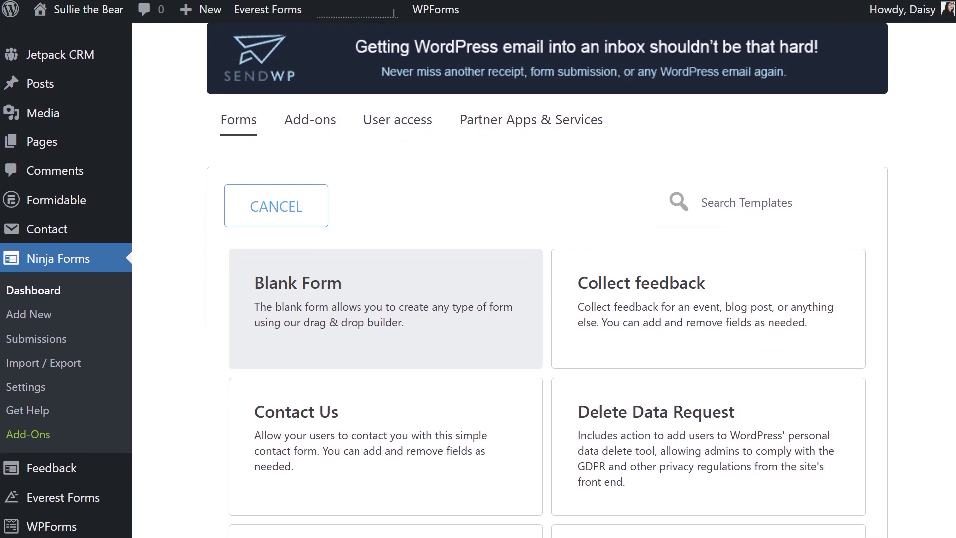
{"action": "scroll", "coordinate": [478, 279], "scroll_direction": "down", "scroll_amount": 6}
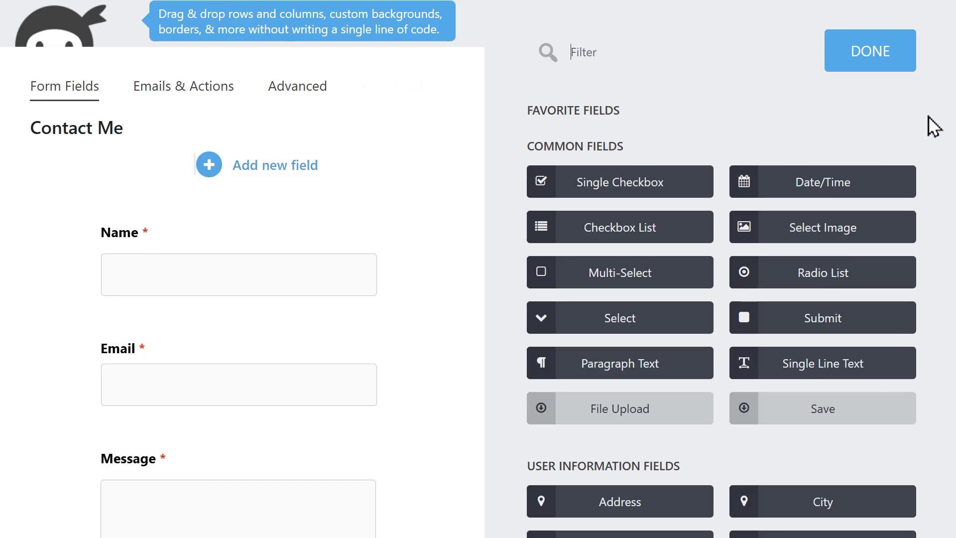
{"action": "scroll", "coordinate": [722, 278], "scroll_direction": "down", "scroll_amount": 8}
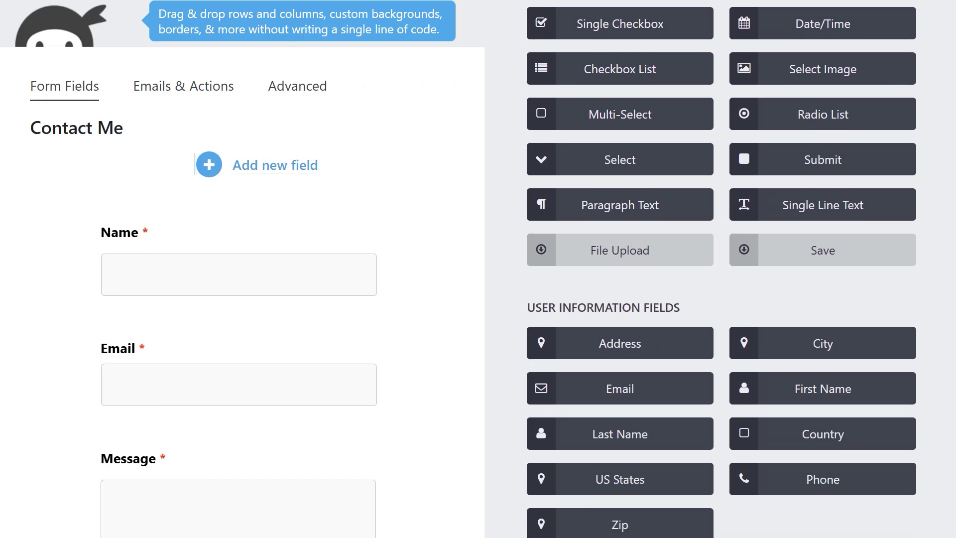
{"action": "scroll", "coordinate": [721, 279], "scroll_direction": "down", "scroll_amount": 4}
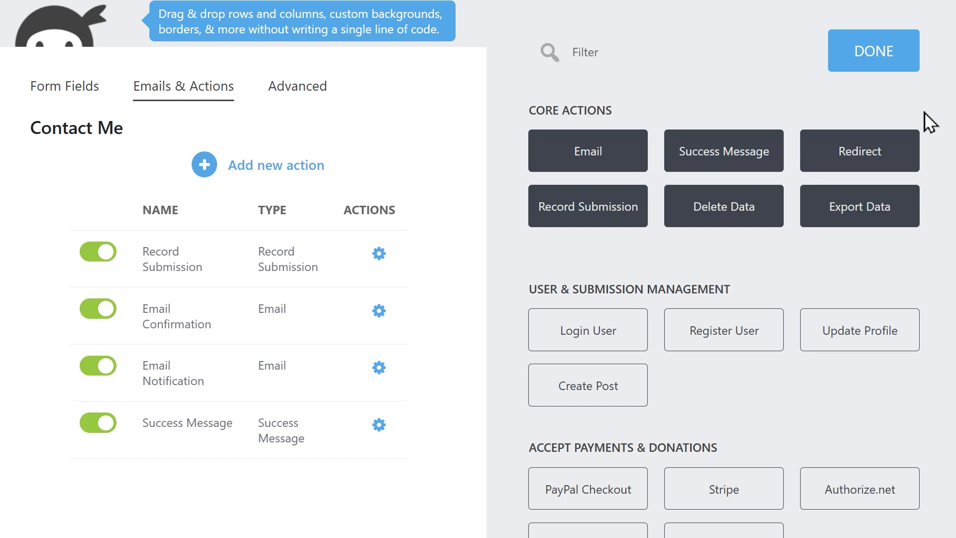
{"action": "left_click", "coordinate": [900, 147]}
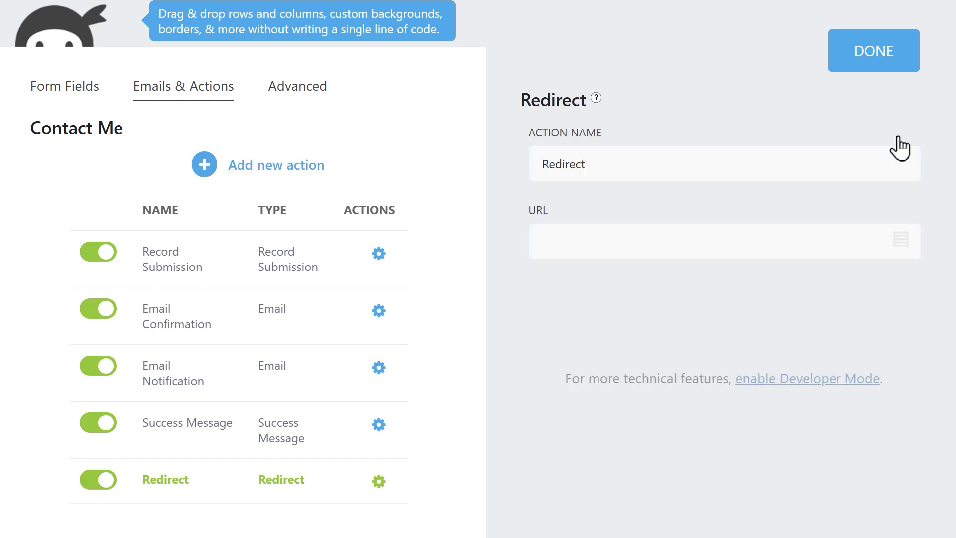